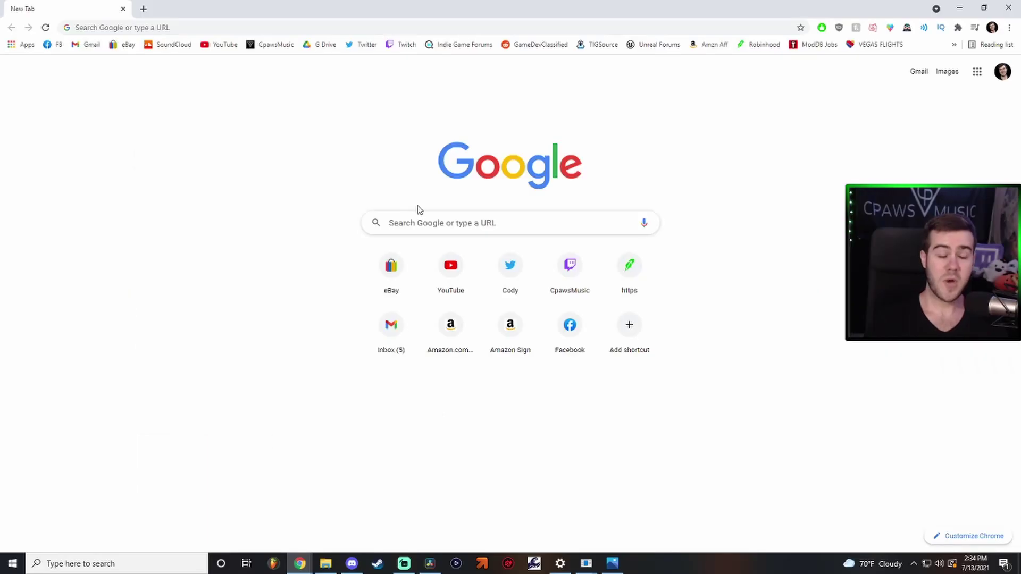
# - Search Google for 'remove background'
pyautogui.click(429, 222)
pyautogui.write('remove background')
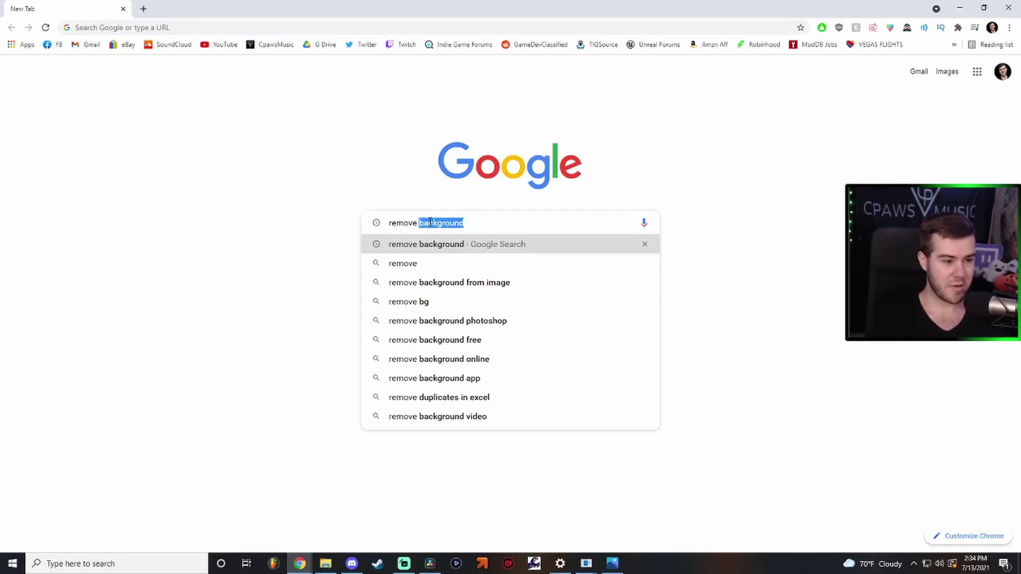
pyautogui.press('Return')
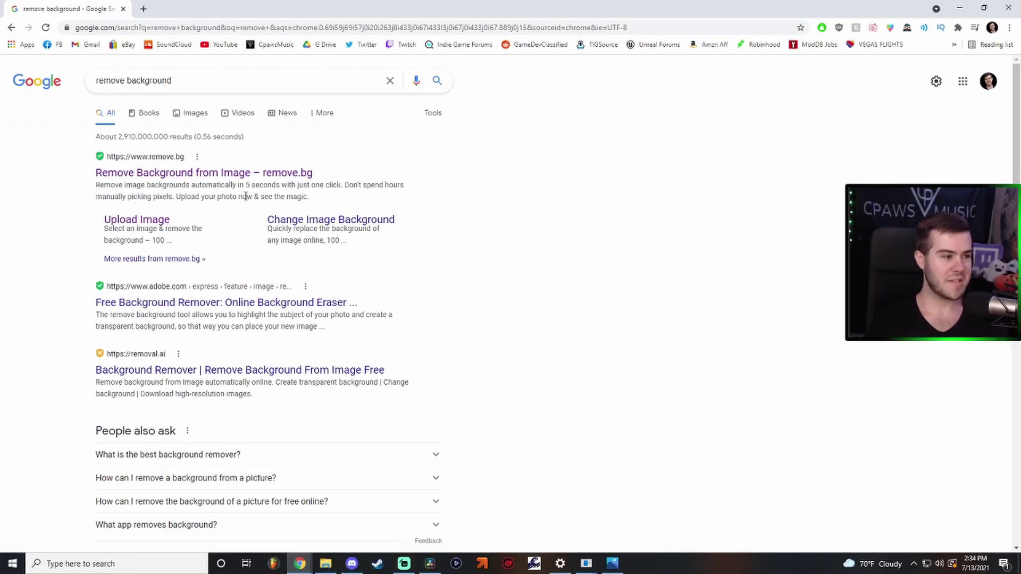
# - Open remove.bg and upload the Capture photo from the Selfs folder
pyautogui.click(182, 178)
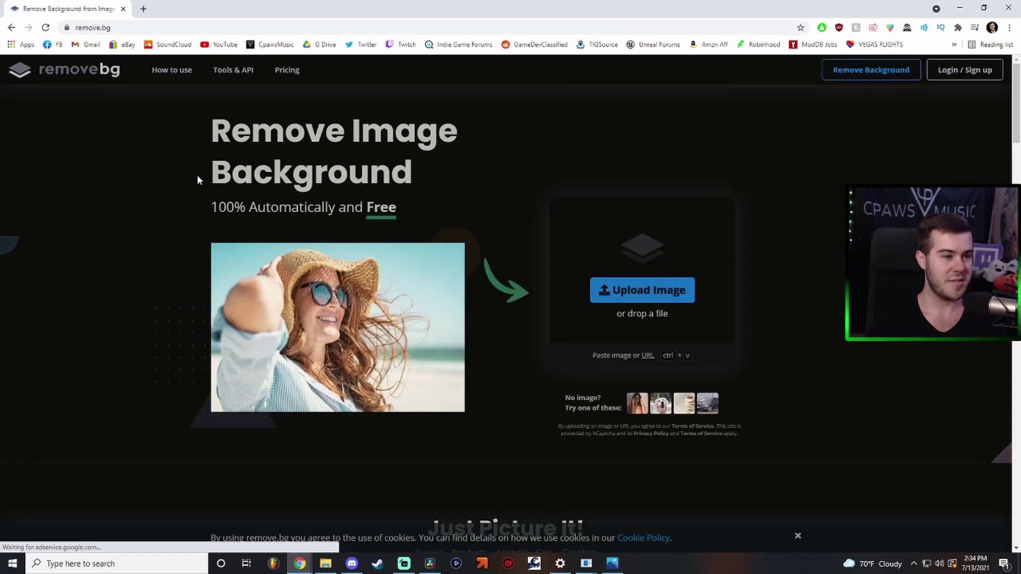
pyautogui.click(613, 254)
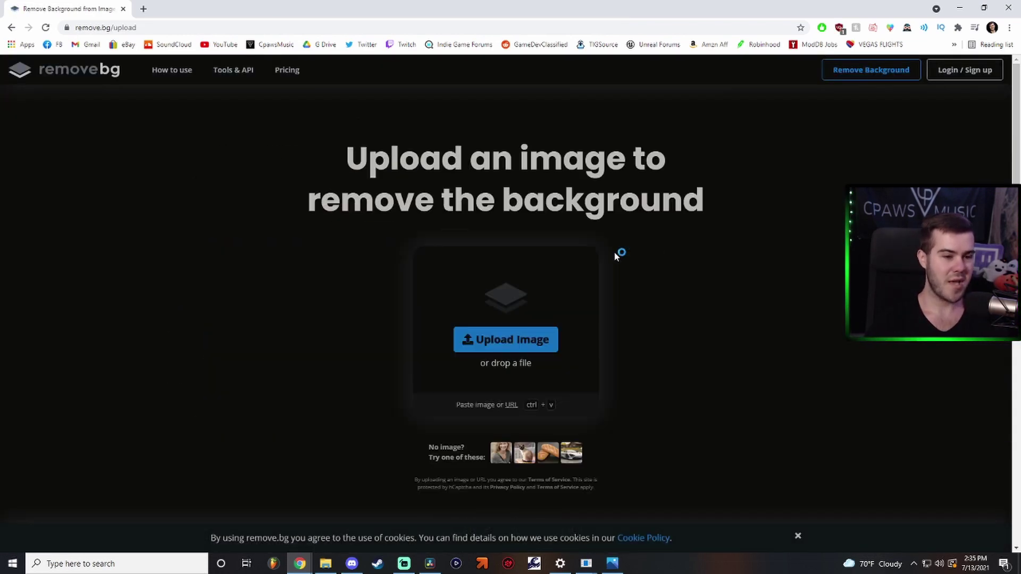
pyautogui.doubleClick(295, 165)
pyautogui.click(240, 94)
pyautogui.click(420, 269)
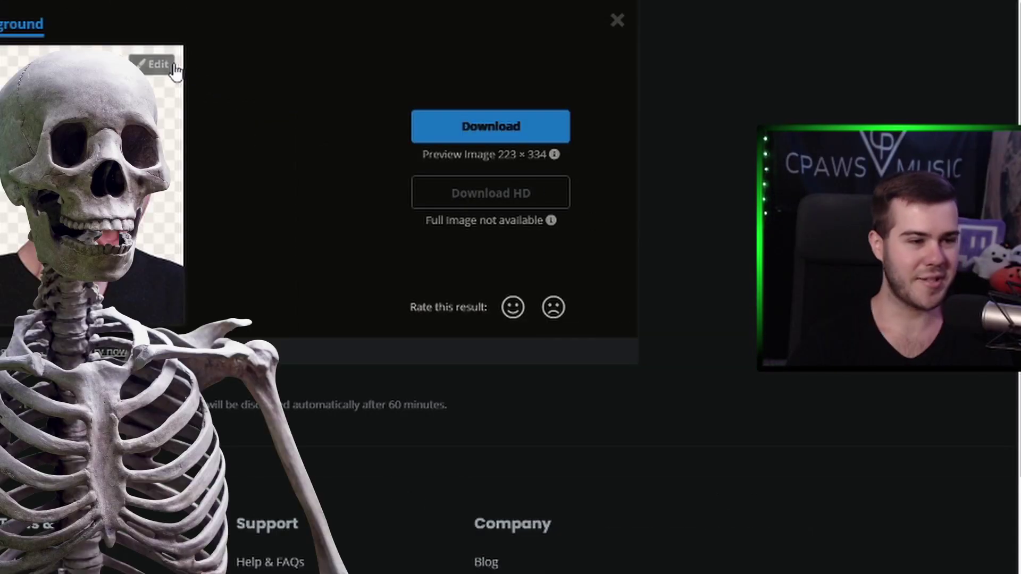
# - Try a mountain background, then return to transparent and download the cutout image
pyautogui.click(160, 64)
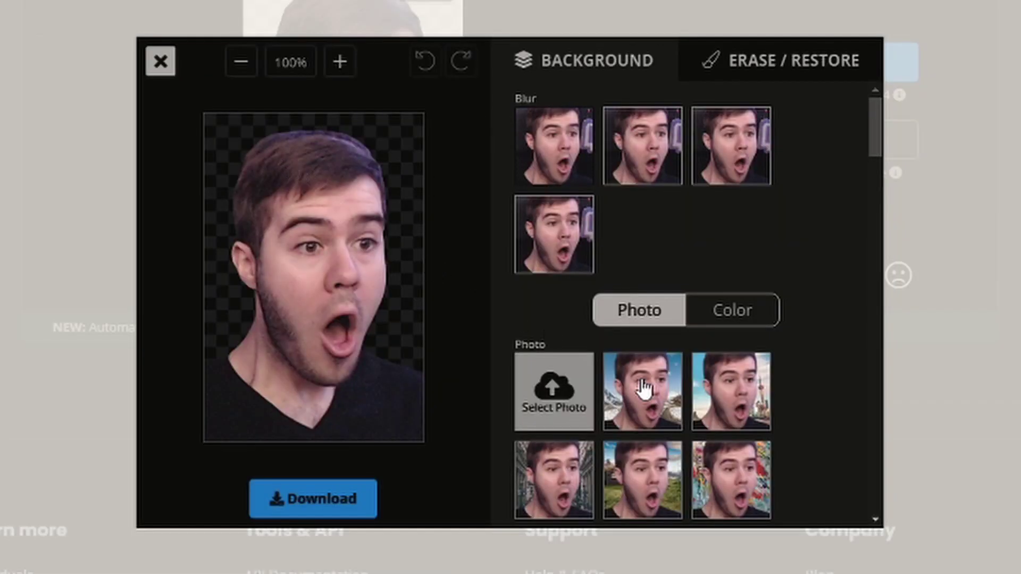
pyautogui.click(675, 407)
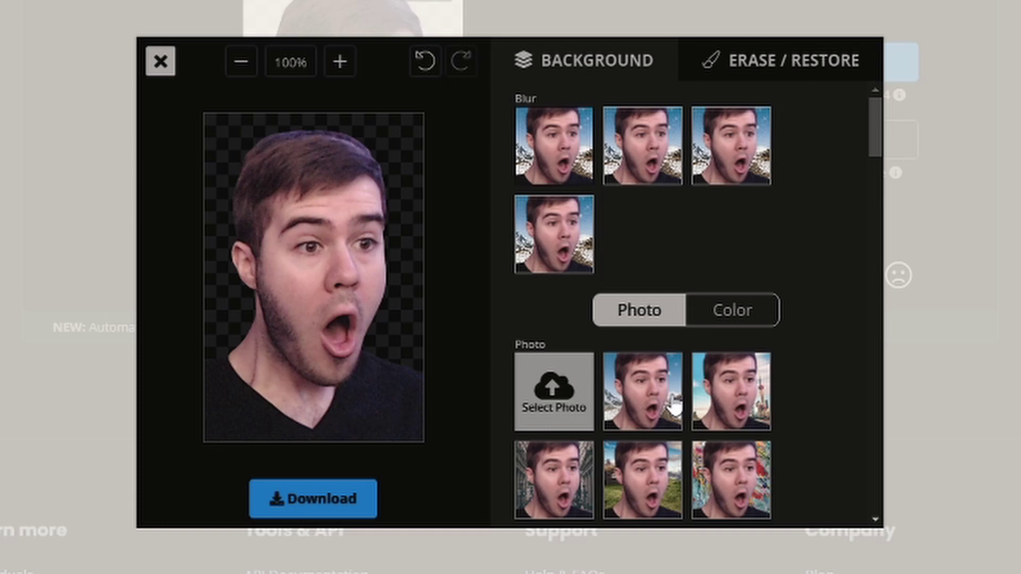
pyautogui.click(762, 70)
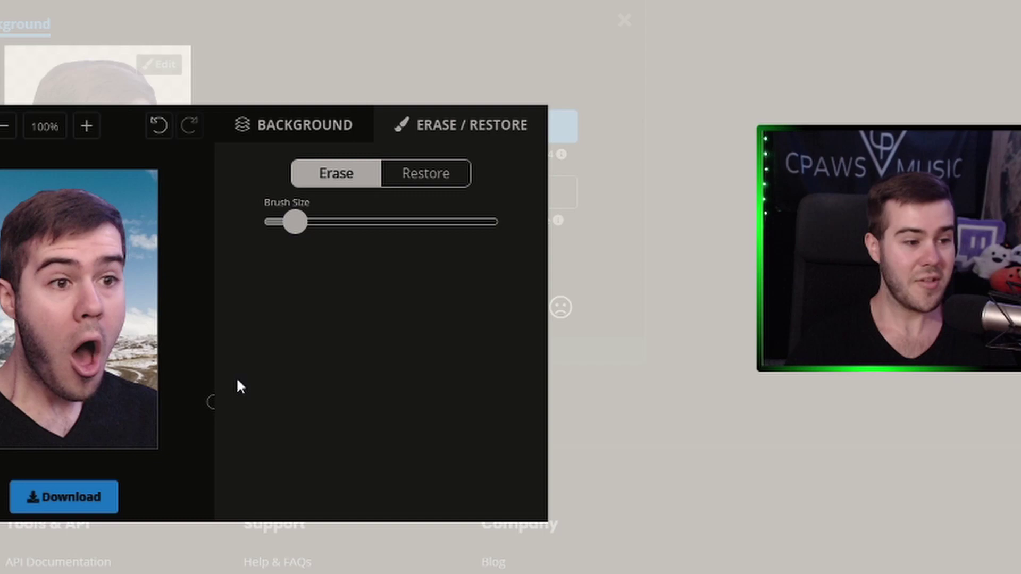
pyautogui.click(323, 135)
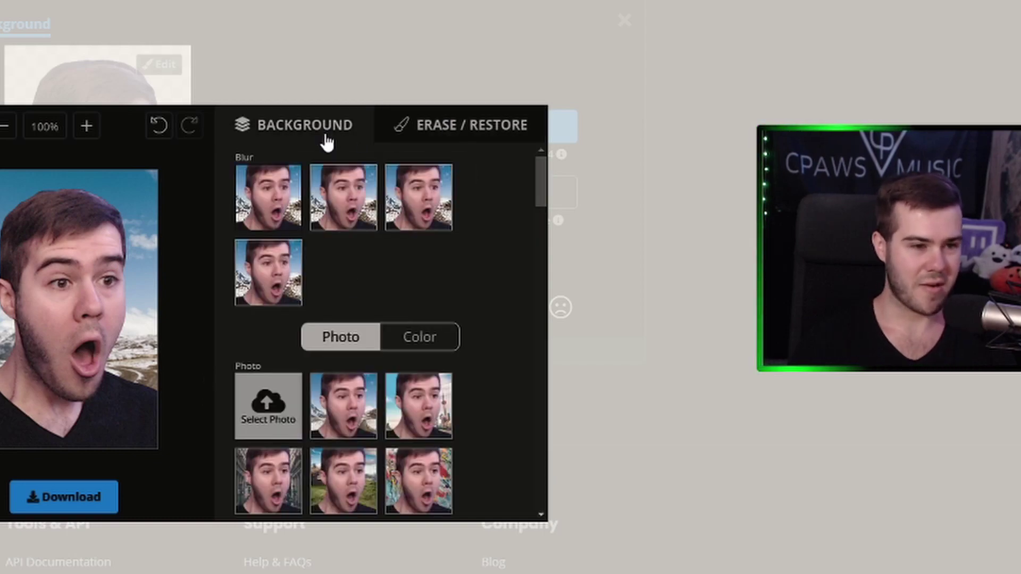
pyautogui.click(744, 318)
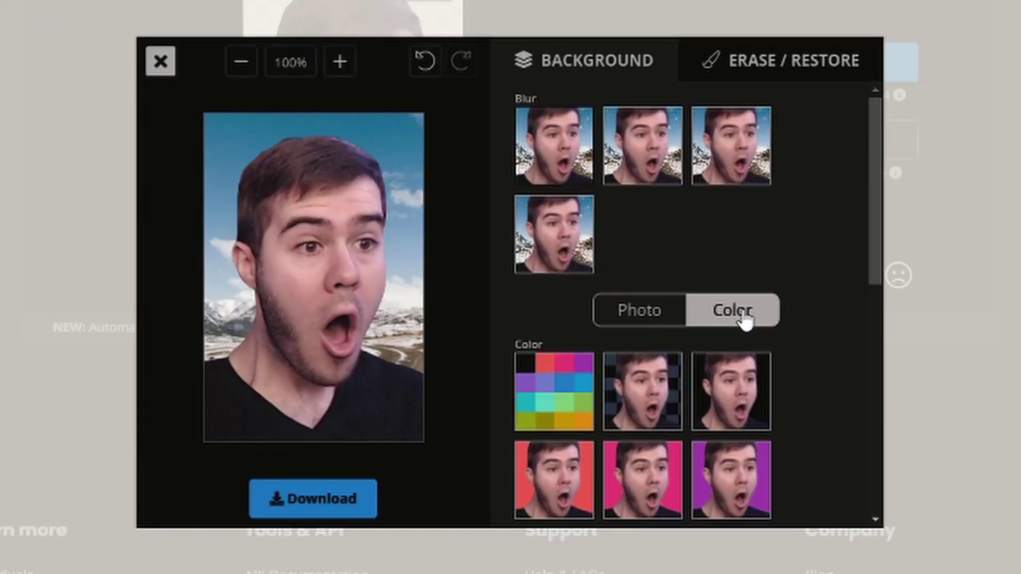
pyautogui.click(654, 391)
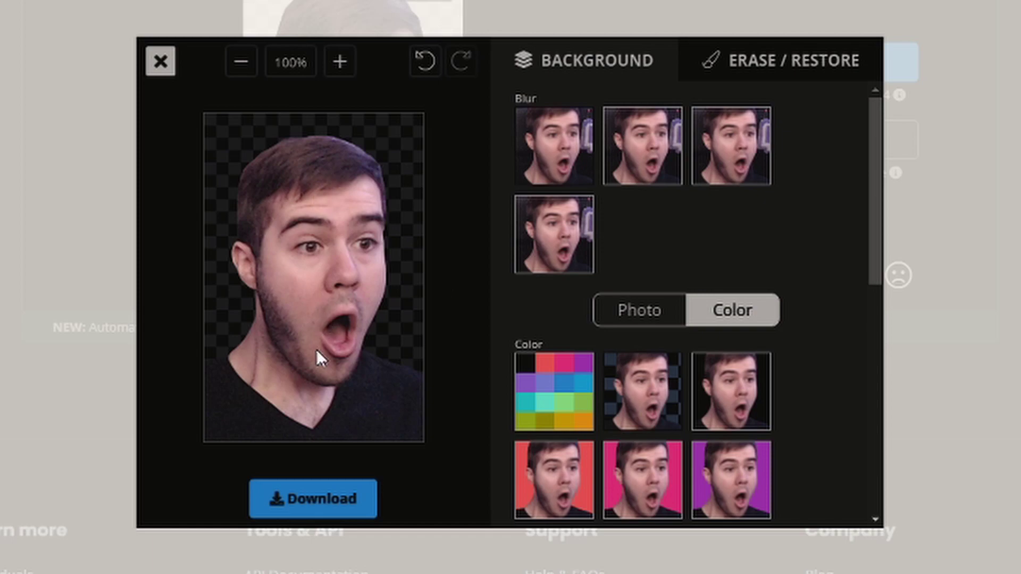
pyautogui.click(328, 496)
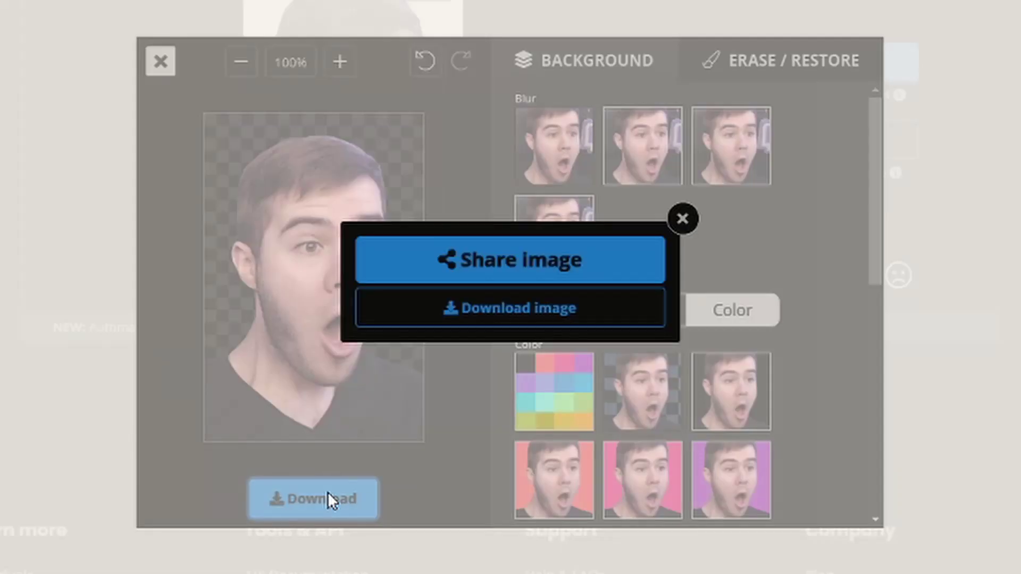
pyautogui.click(522, 319)
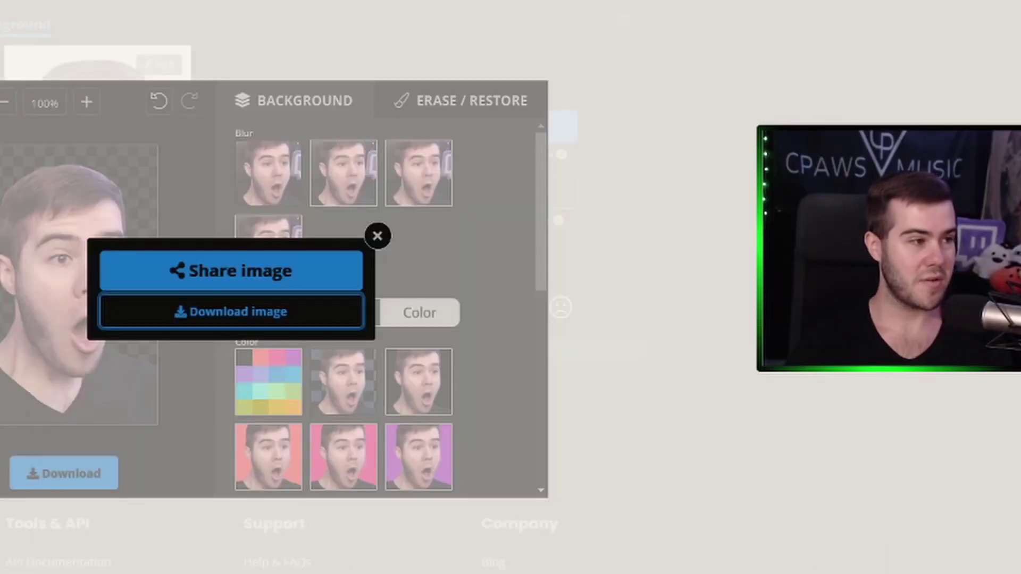
# - Open Pixlr X in a new browser tab
pyautogui.hotkey('ctrl', 't')
pyautogui.write('pixlr')
pyautogui.press('Return')
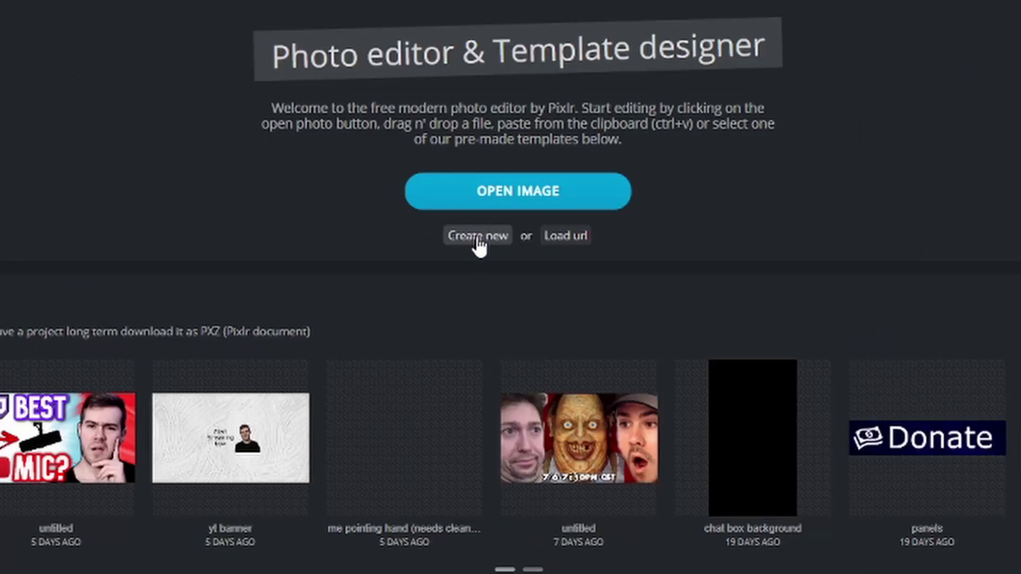
# - Create a new 112 × 112 px project named 'Twitch Emote'
pyautogui.click(433, 228)
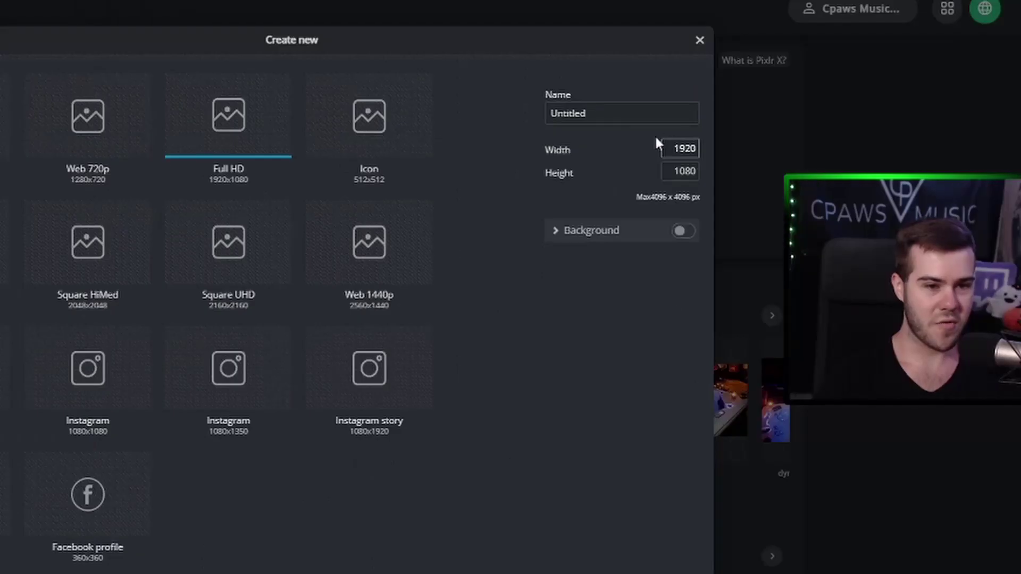
pyautogui.click(971, 83)
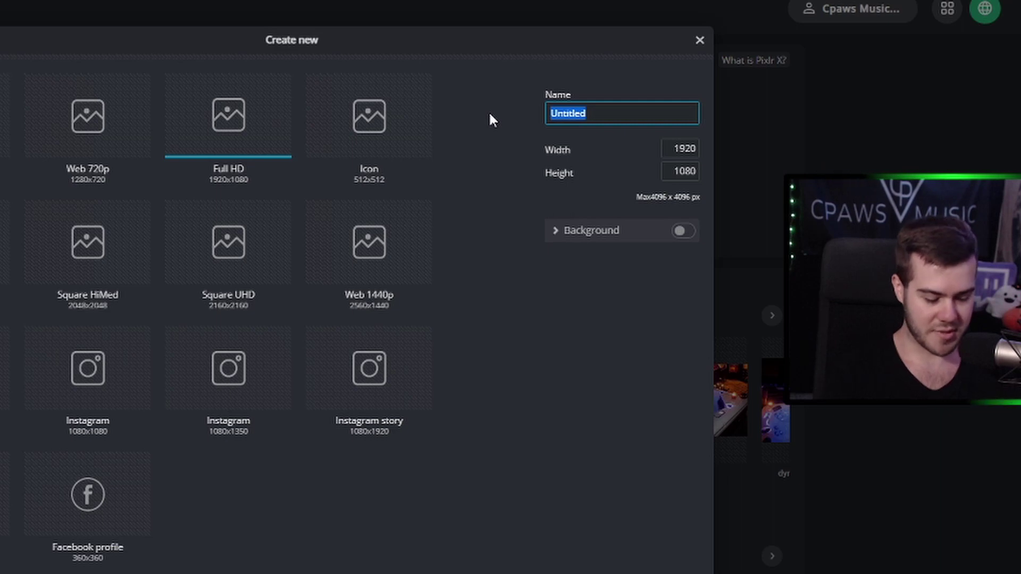
pyautogui.write('Twitch Emote')
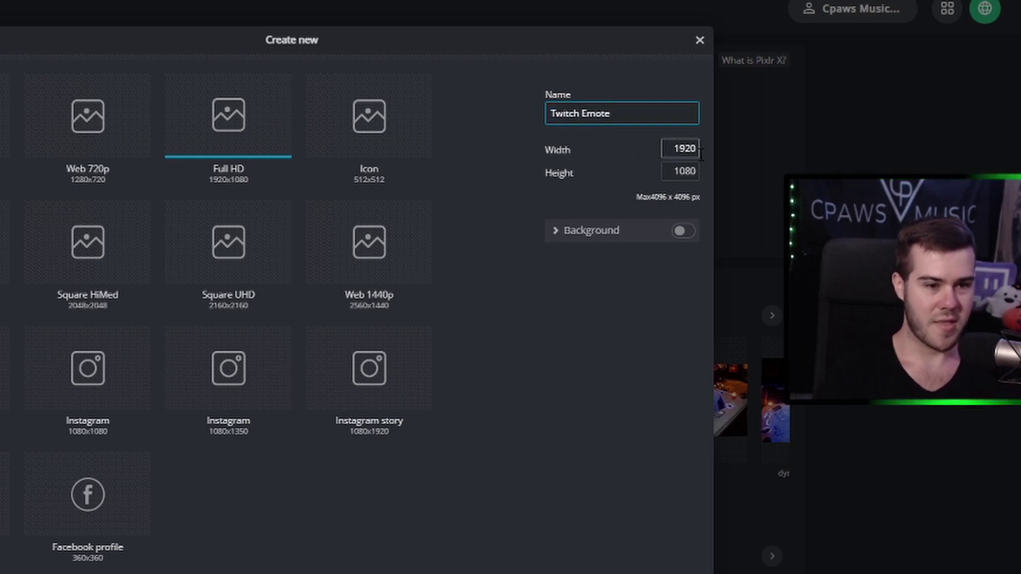
pyautogui.click(677, 150)
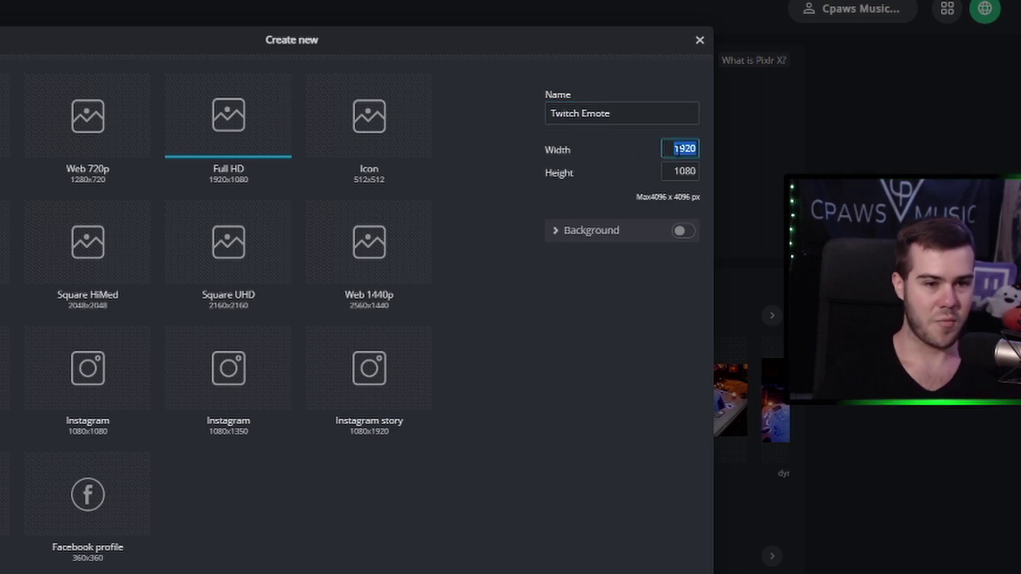
pyautogui.click(686, 171)
pyautogui.write('11')
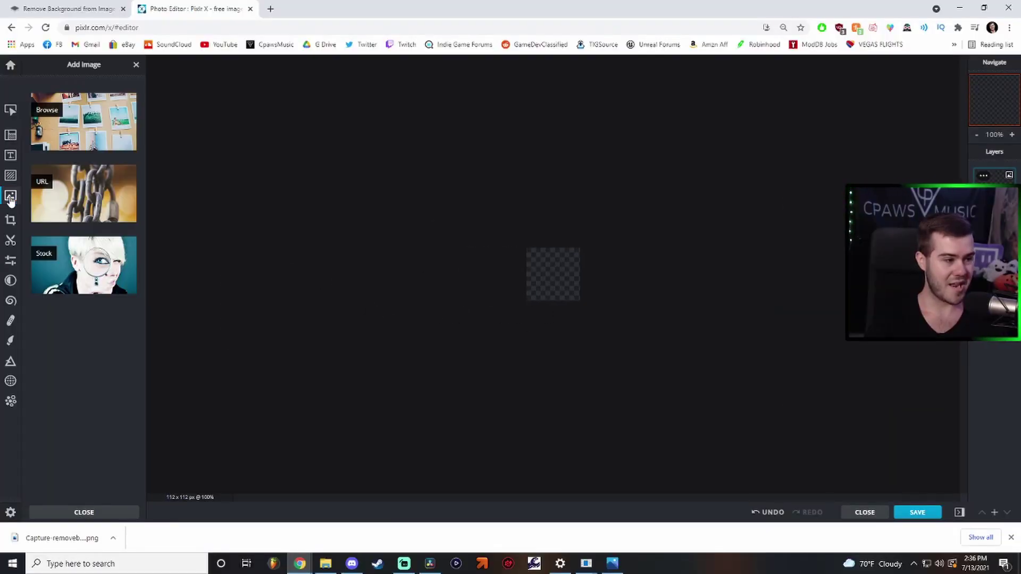
# - Add the Capture-removebg-preview cutout from Downloads to the canvas
pyautogui.click(91, 133)
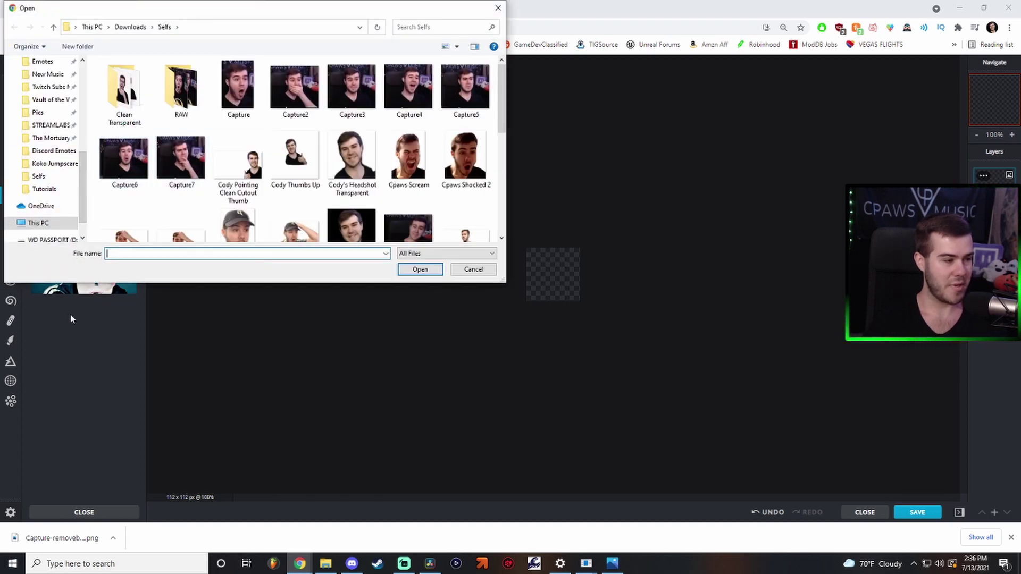
pyautogui.moveTo(81, 196); pyautogui.dragTo(81, 105)
pyautogui.click(48, 95)
pyautogui.click(408, 175)
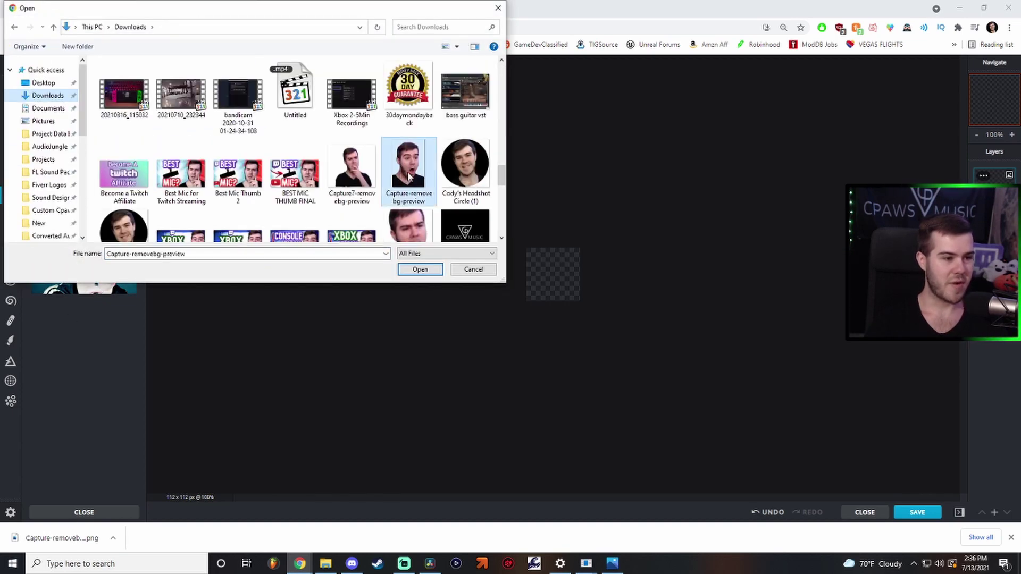
pyautogui.doubleClick(409, 173)
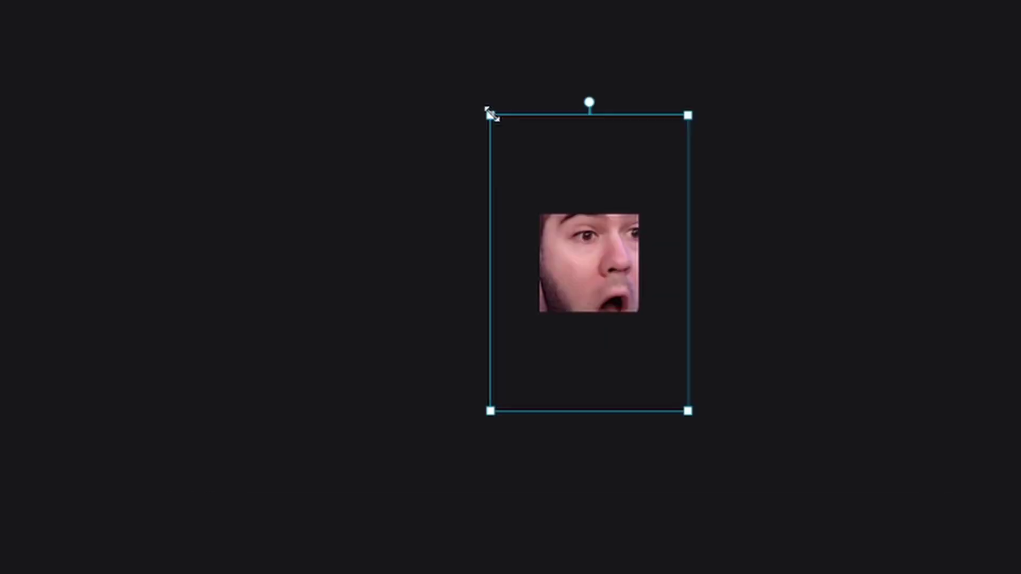
# - Scale the cutout up by its corners so the face fills the canvas
pyautogui.moveTo(499, 195); pyautogui.dragTo(520, 224)
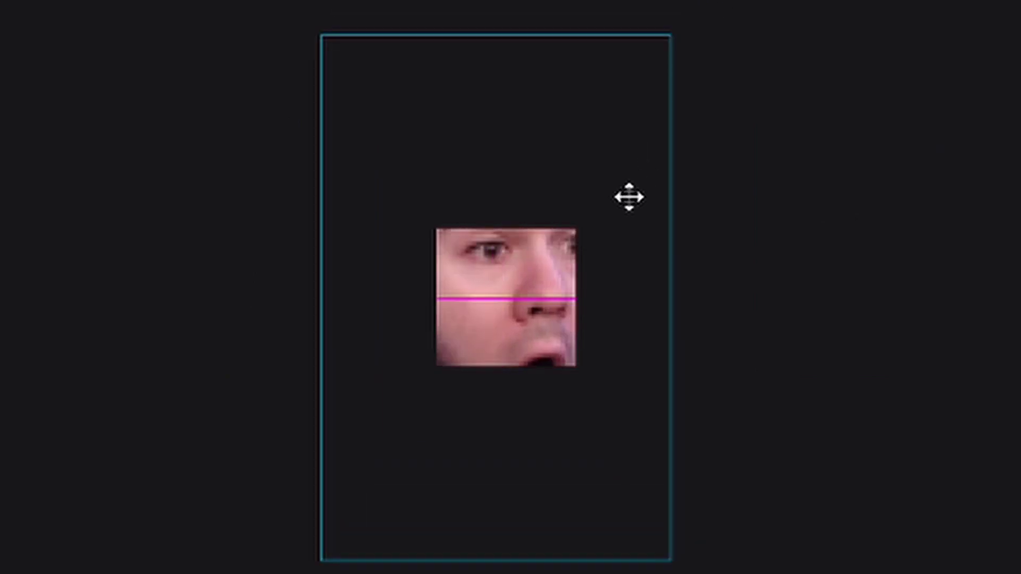
pyautogui.moveTo(370, 210); pyautogui.dragTo(362, 218)
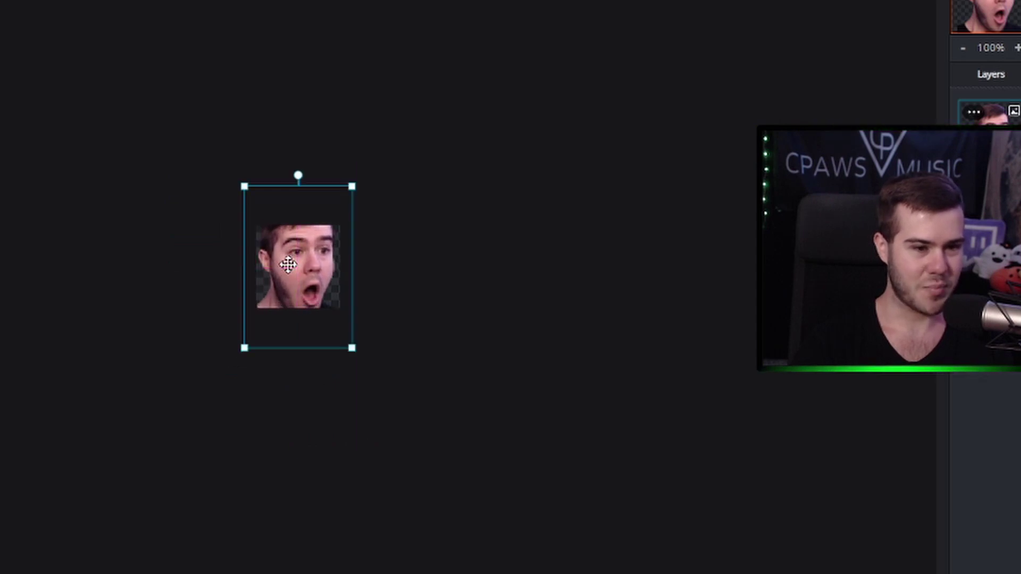
pyautogui.click(495, 263)
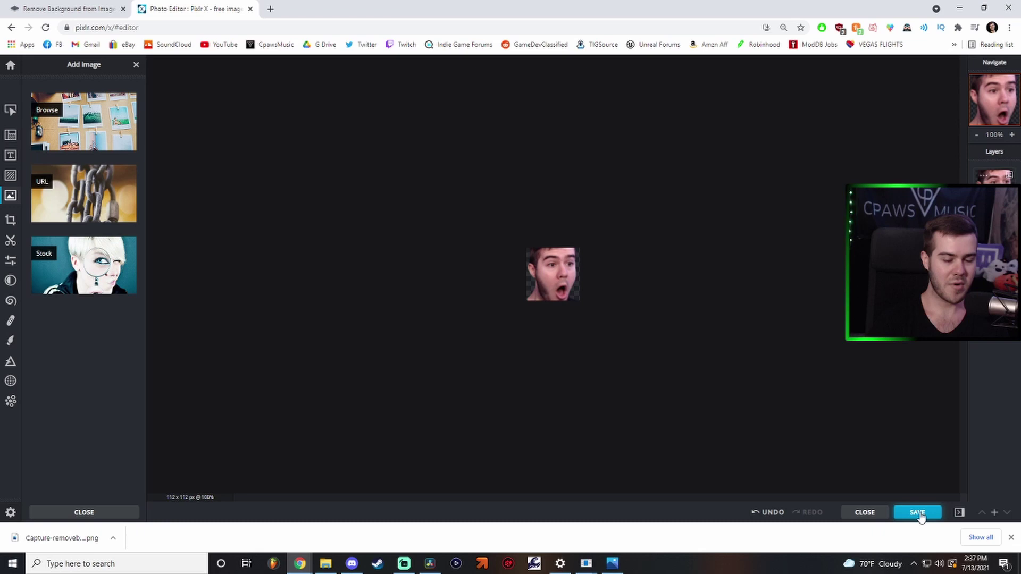
# - Export the emote as a 112 × 112 PNG named Twitch Emote
pyautogui.click(918, 513)
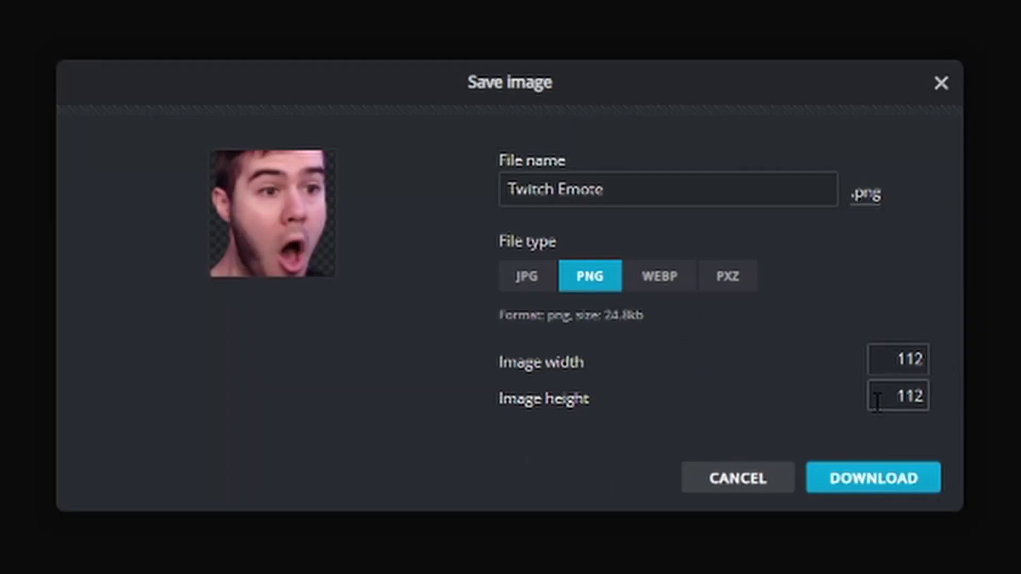
pyautogui.click(921, 404)
pyautogui.click(895, 484)
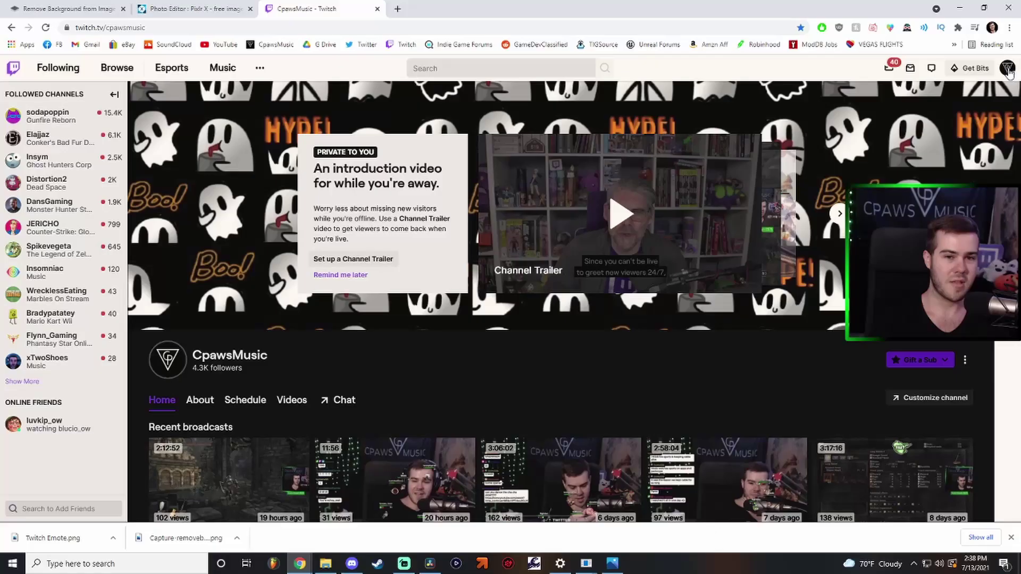
# - Go to the Creator Dashboard's Emotes page and find the Follower Emotes free tier
pyautogui.click(1008, 69)
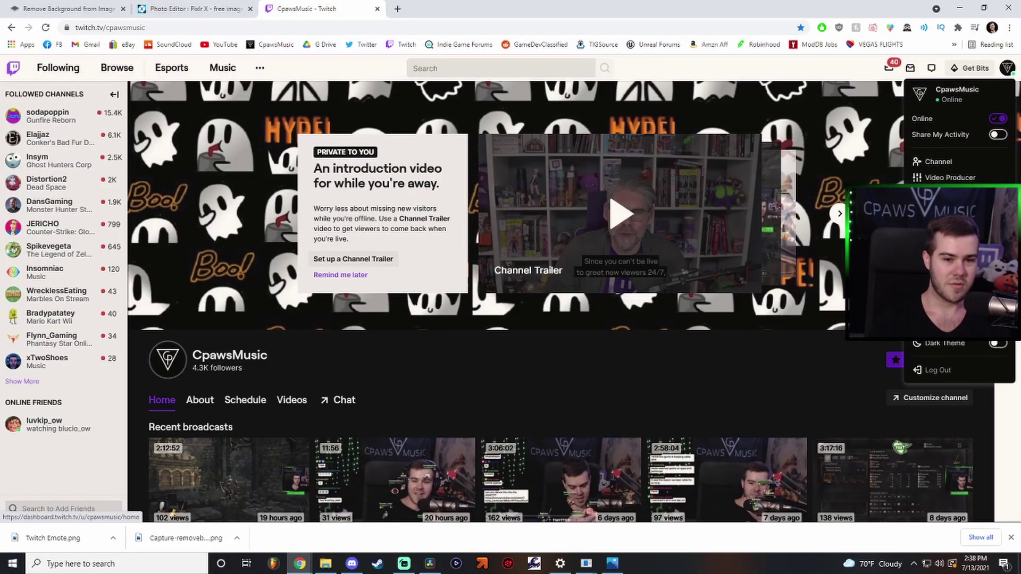
pyautogui.click(947, 193)
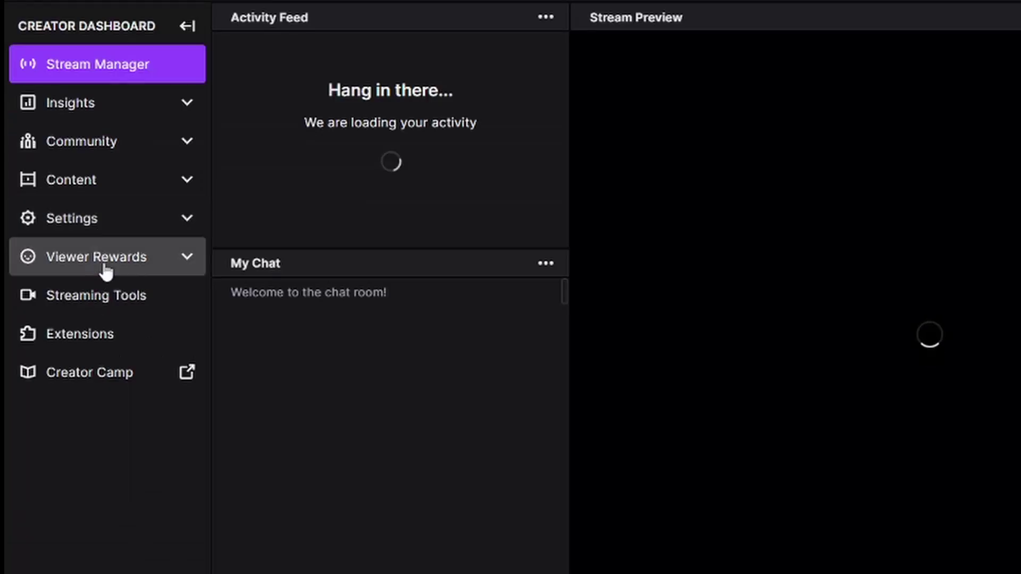
pyautogui.click(107, 269)
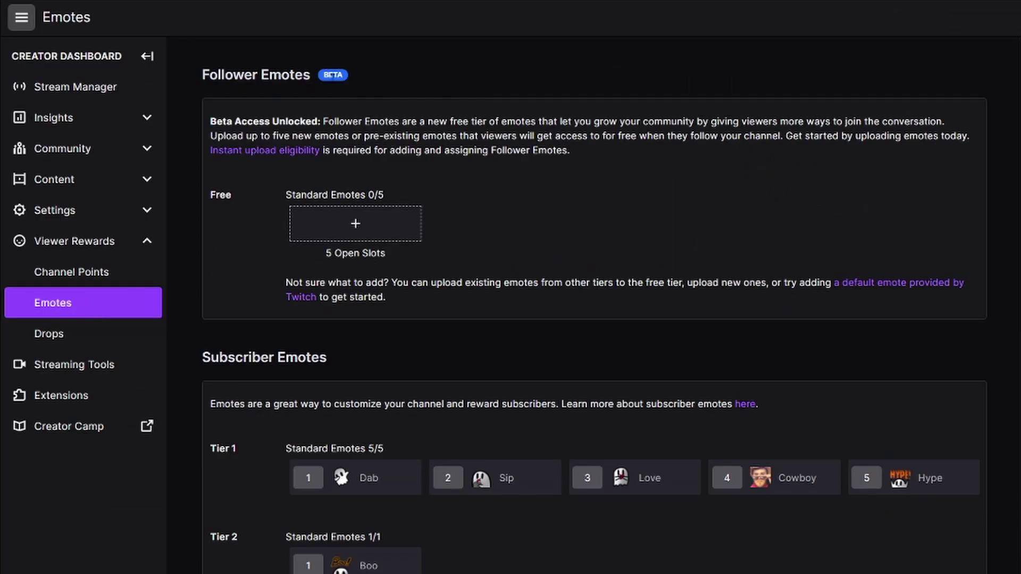
pyautogui.scroll(-2, 216, 199)
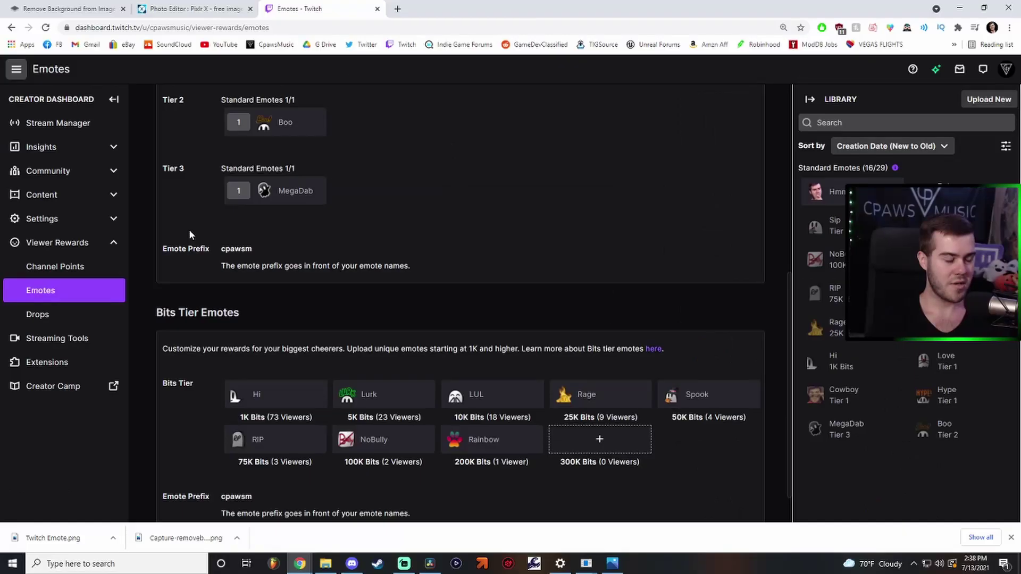
pyautogui.scroll(-1, 189, 229)
pyautogui.scroll(5, 224, 287)
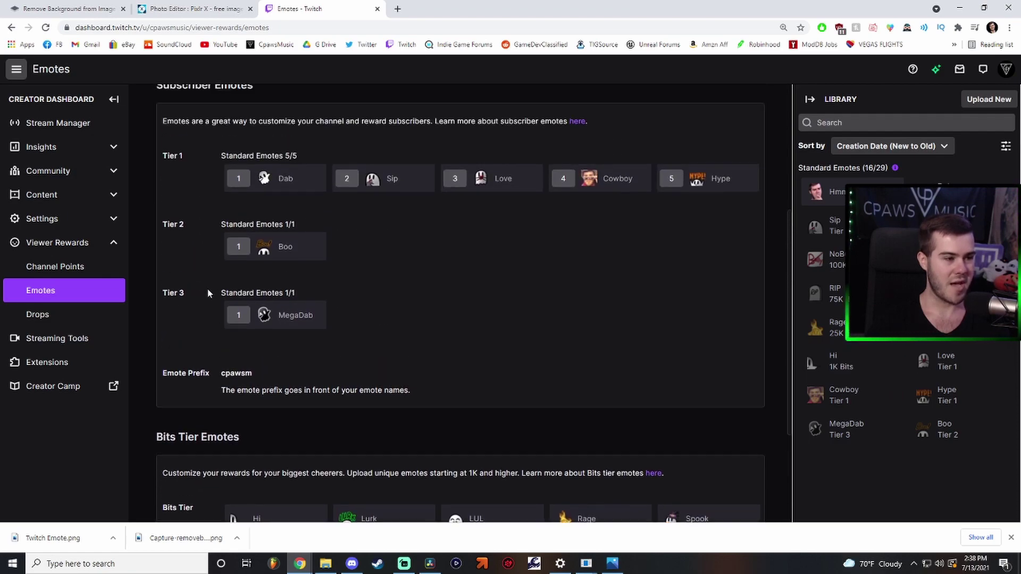
pyautogui.scroll(5, 281, 383)
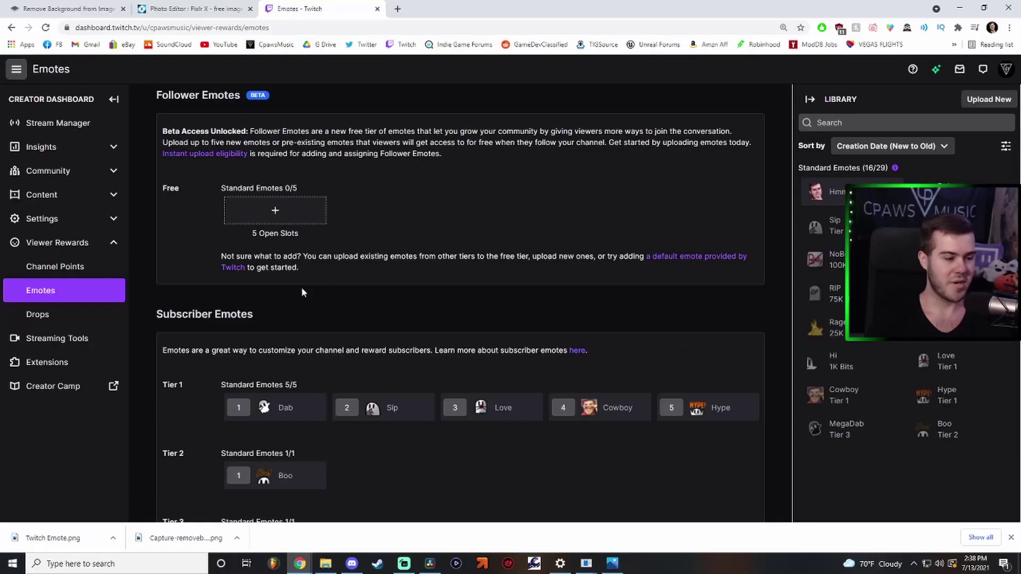
pyautogui.scroll(-2, 302, 292)
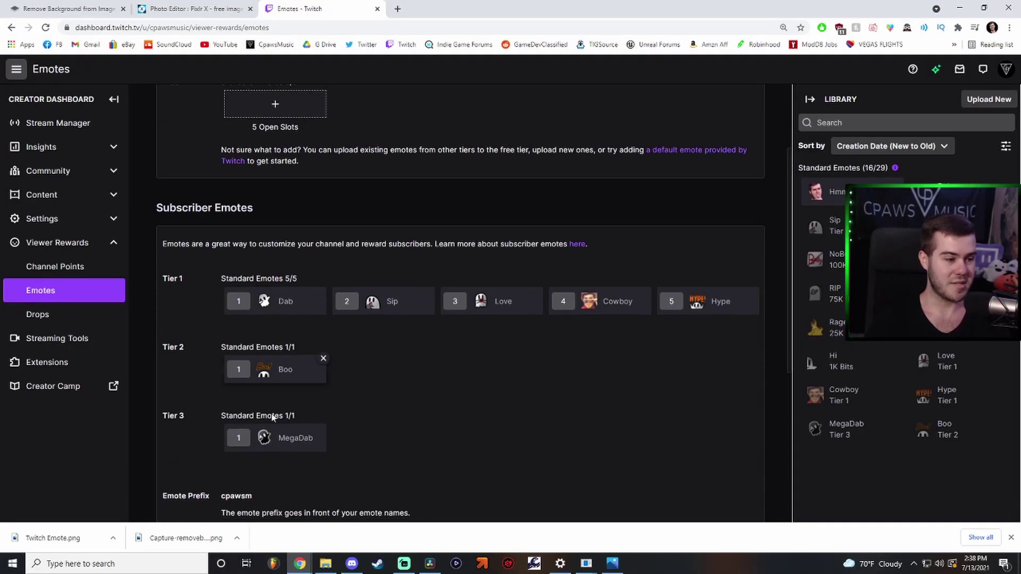
pyautogui.scroll(2, 302, 276)
# - Load the Twitch Emote image from Downloads into a free Follower Emote slot
pyautogui.click(273, 228)
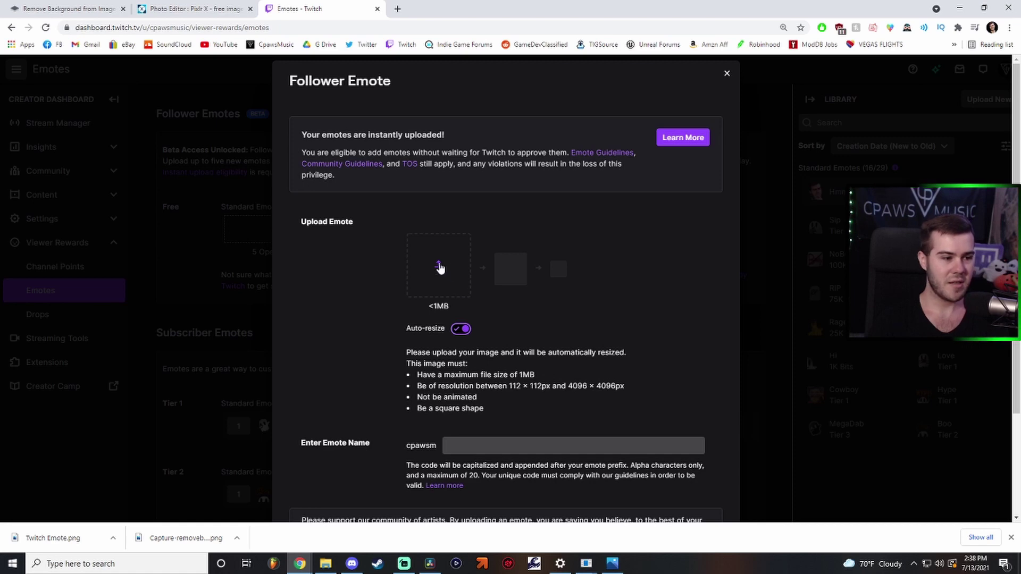
pyautogui.click(441, 266)
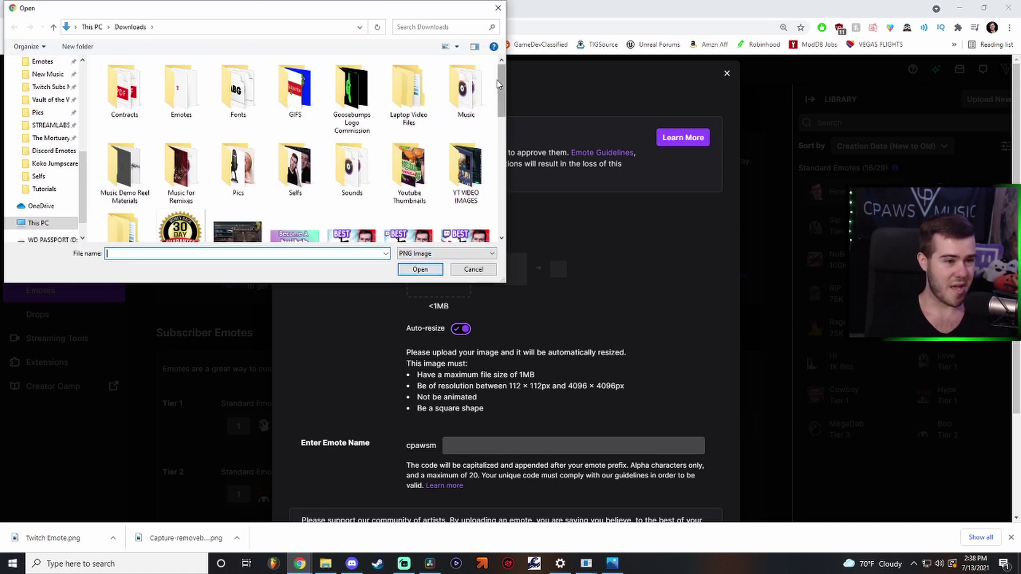
pyautogui.scroll(-8, 218, 222)
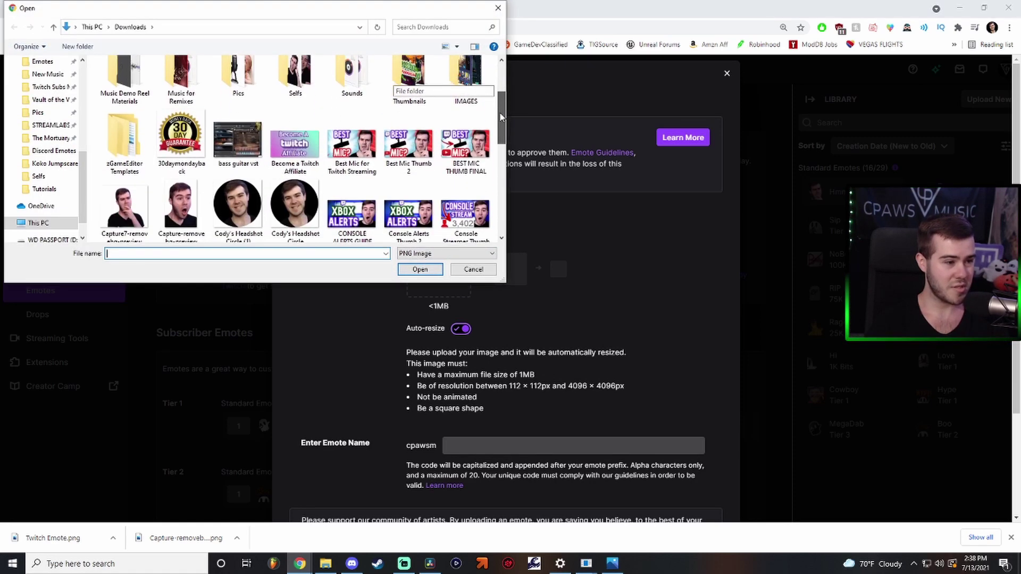
pyautogui.click(243, 221)
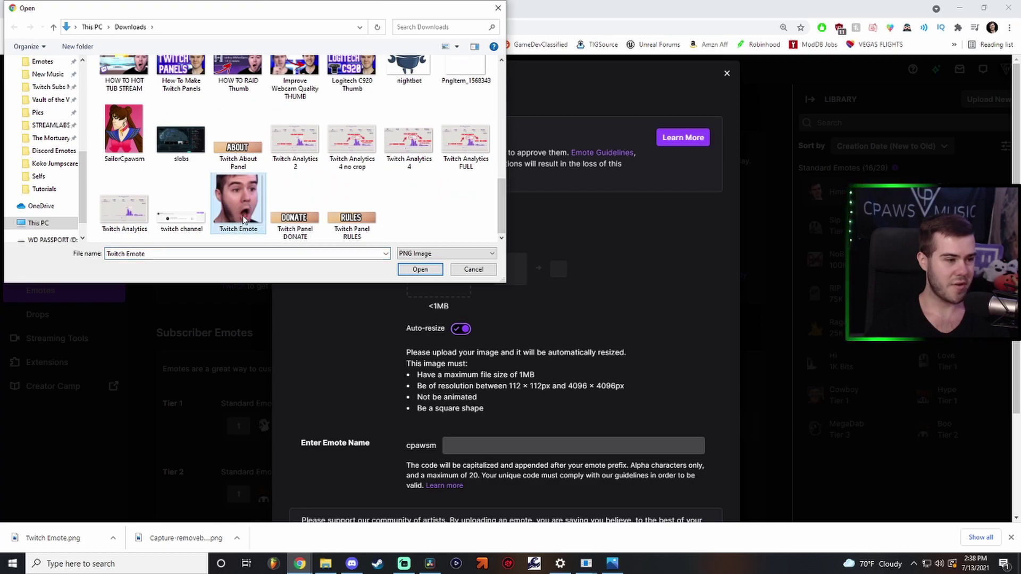
pyautogui.doubleClick(243, 221)
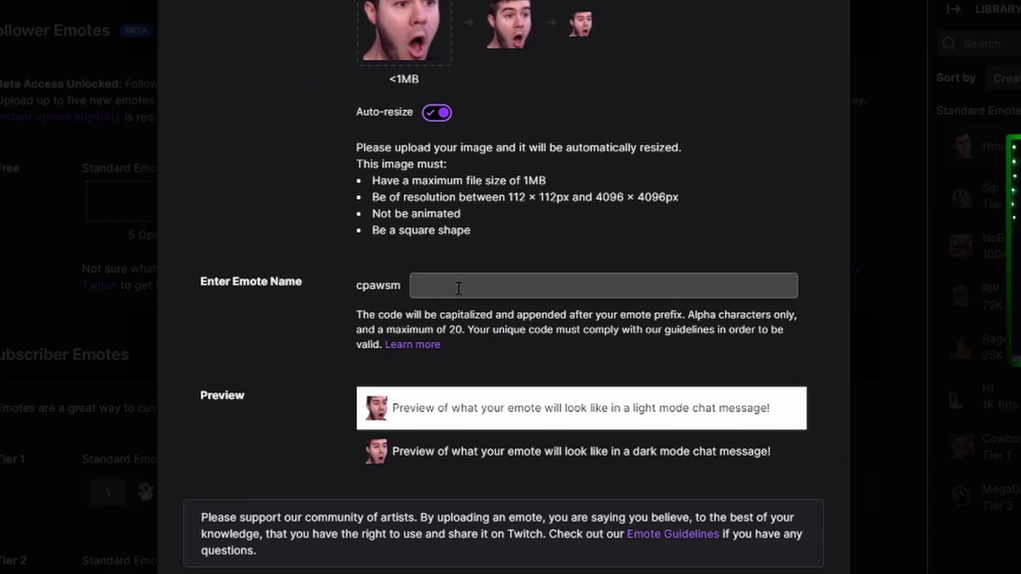
# - Name the emote Pog, giving cpawsmPog, and upload it
pyautogui.click(459, 288)
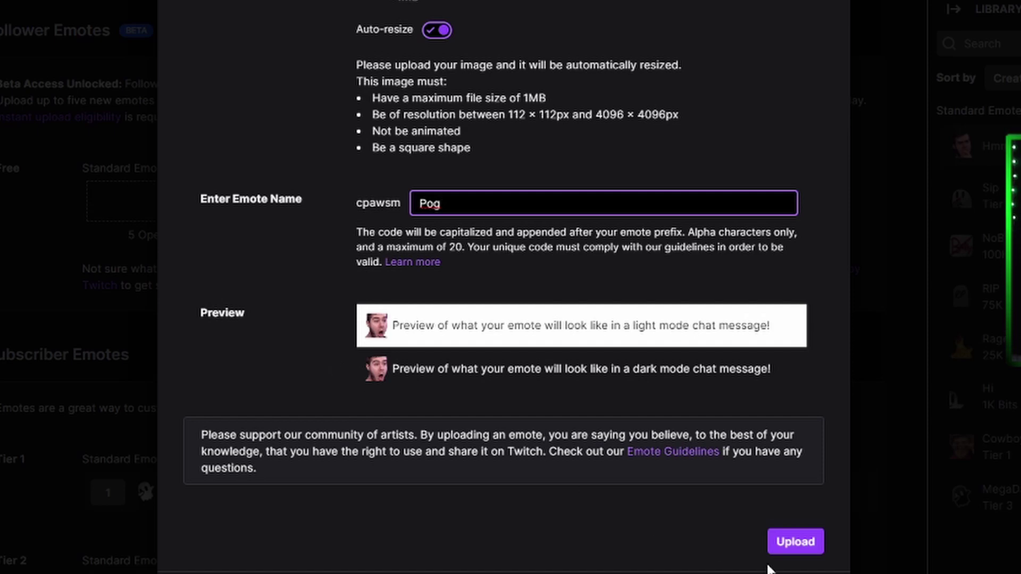
pyautogui.click(799, 542)
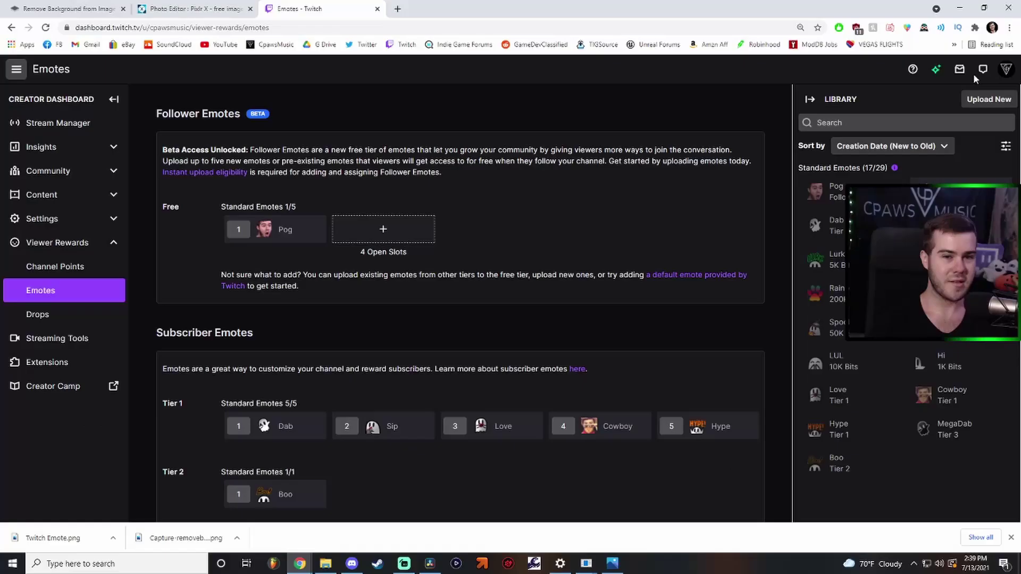
# - Open your own channel page in a new tab with its stream chat showing
pyautogui.click(1007, 72)
pyautogui.click(936, 153)
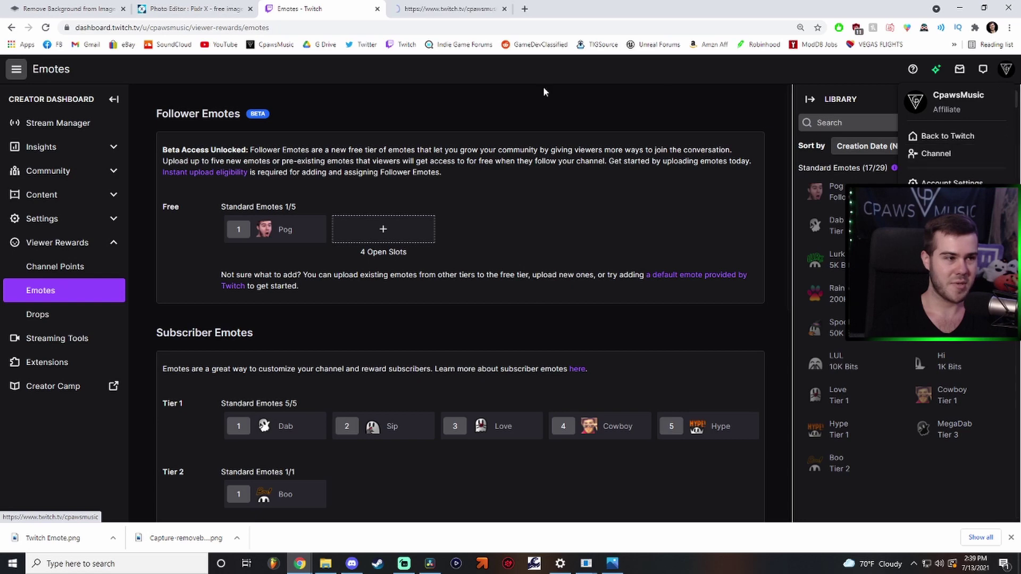
pyautogui.click(454, 11)
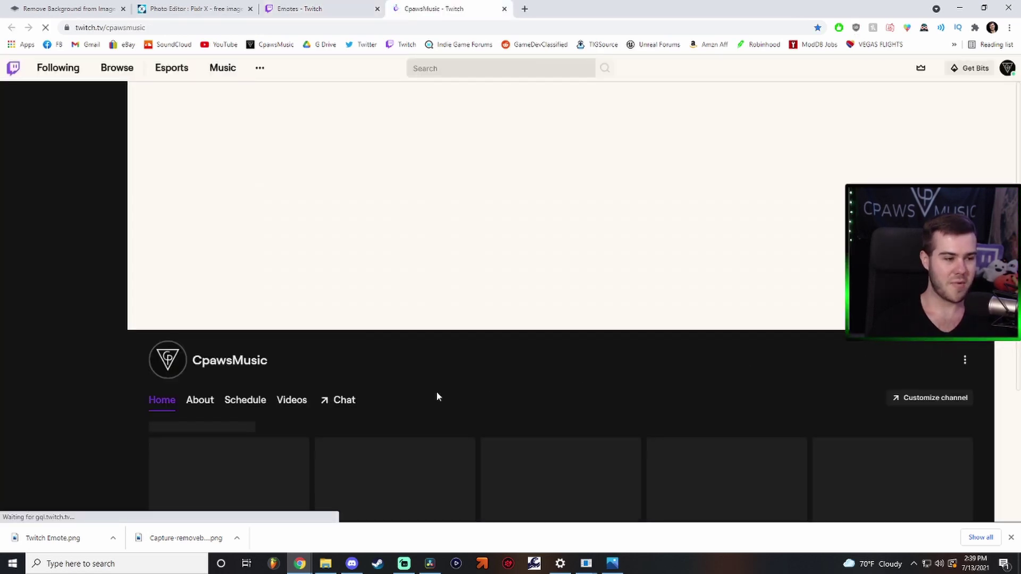
pyautogui.click(352, 404)
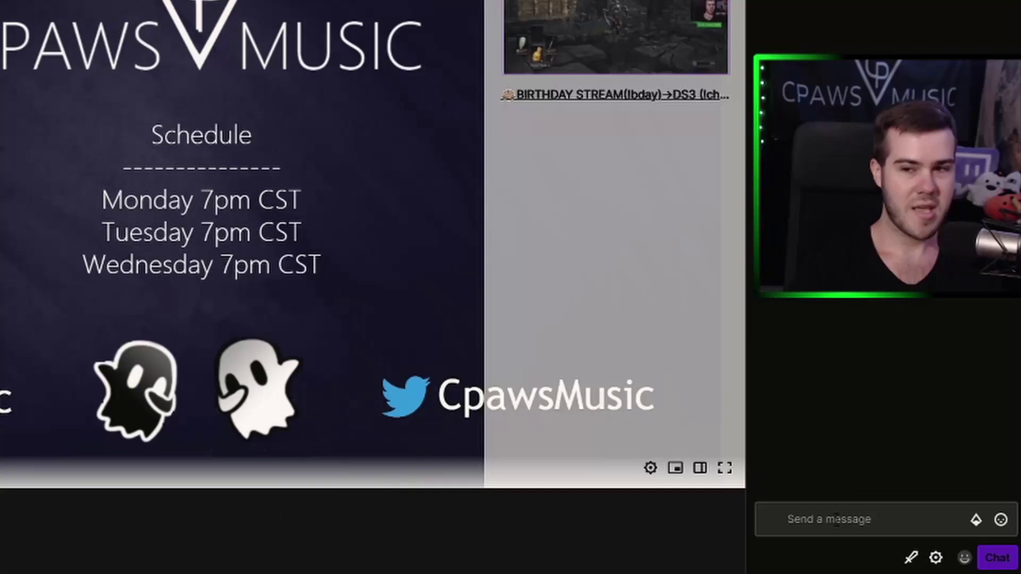
# - Post the cpawsmPog emote as a chat message
pyautogui.click(836, 520)
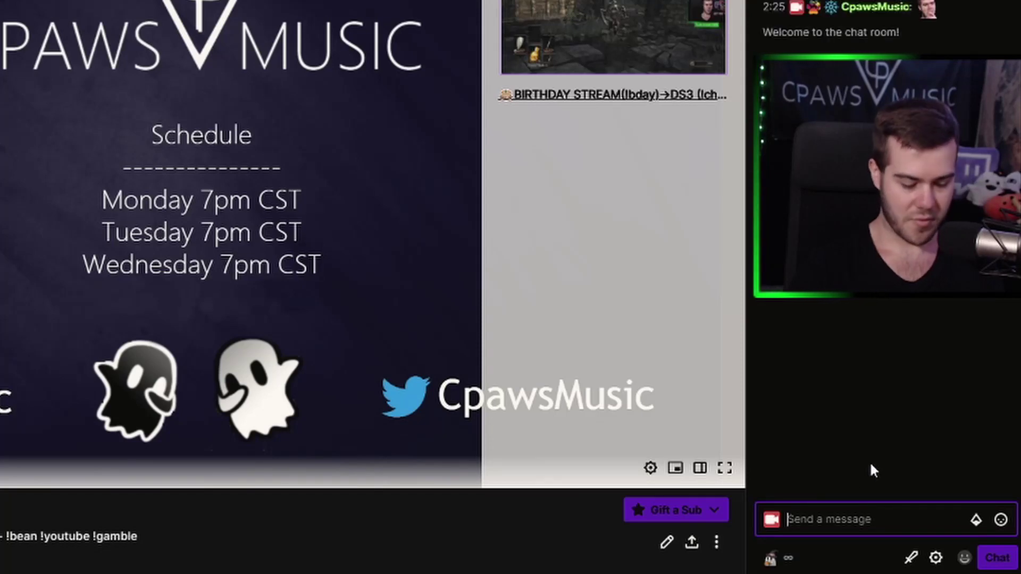
pyautogui.write('cpawsm')
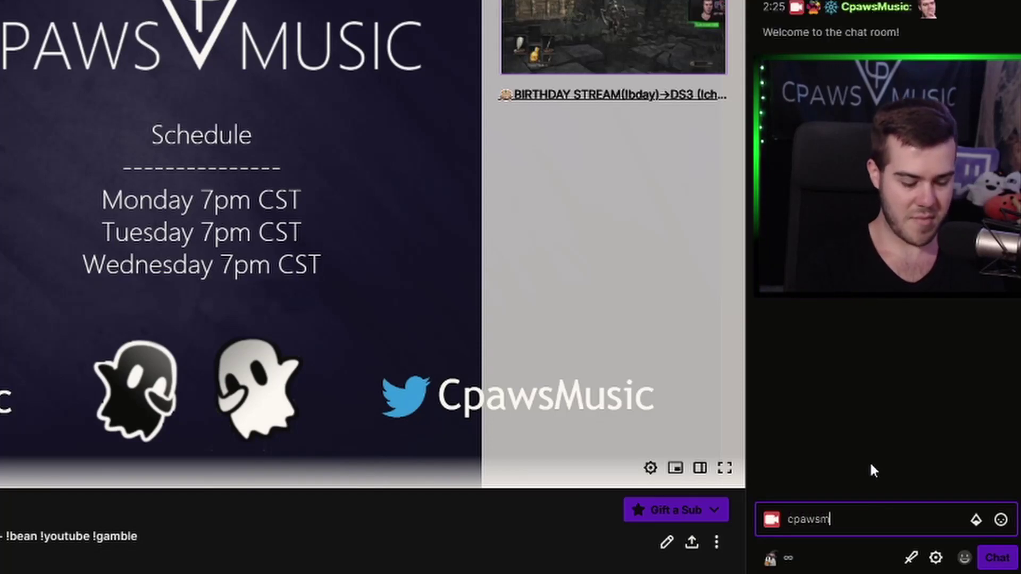
pyautogui.write('Pog')
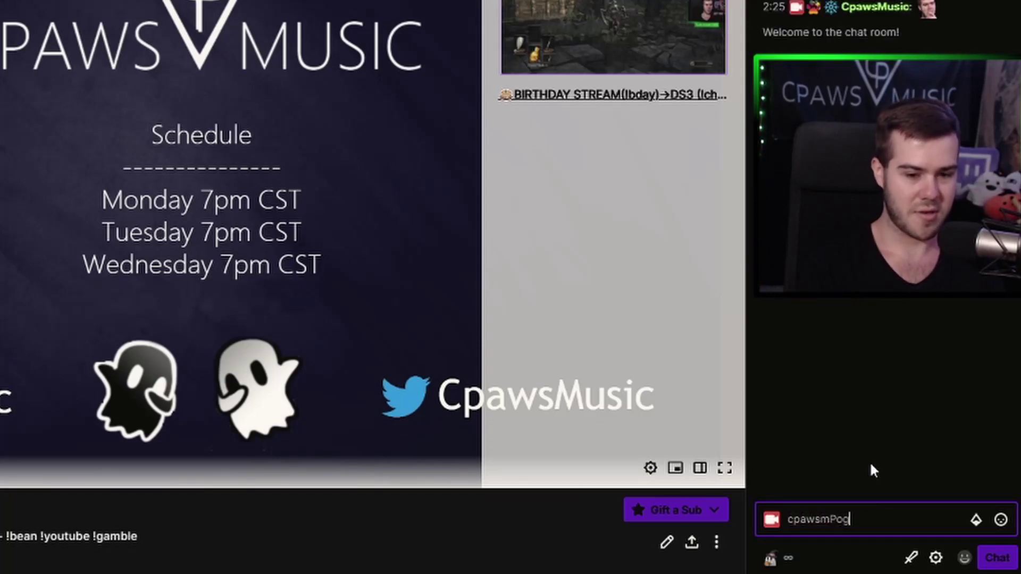
pyautogui.press('Return')
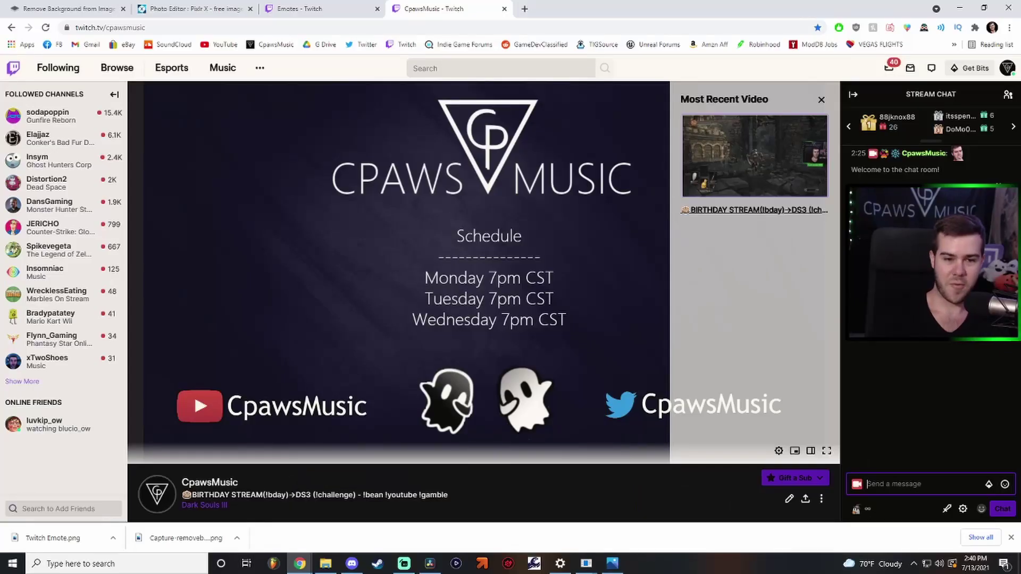